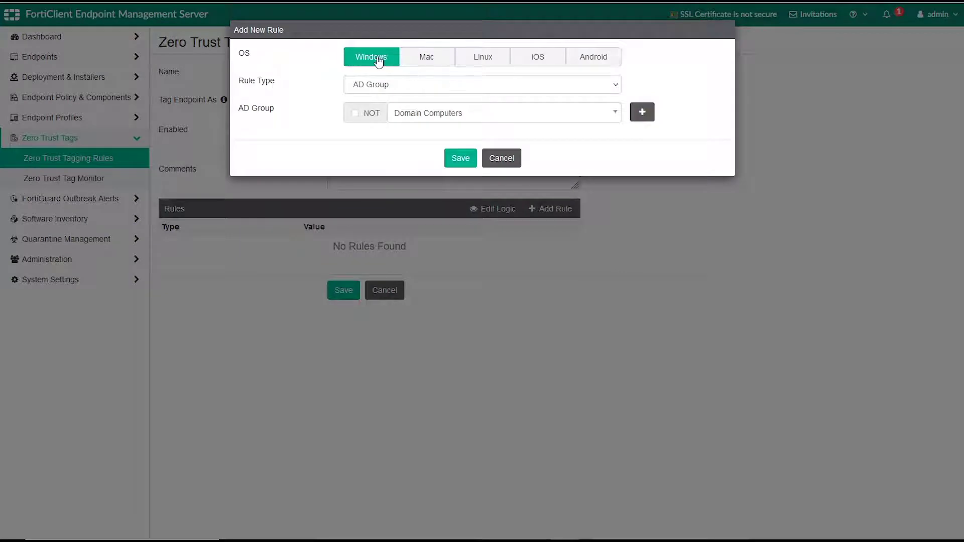
# Step: Add a Windows AntiVirus Software rule that negates "AV Software is installed and running", and save the anti-virus-software rule set
pyautogui.click(475, 87)
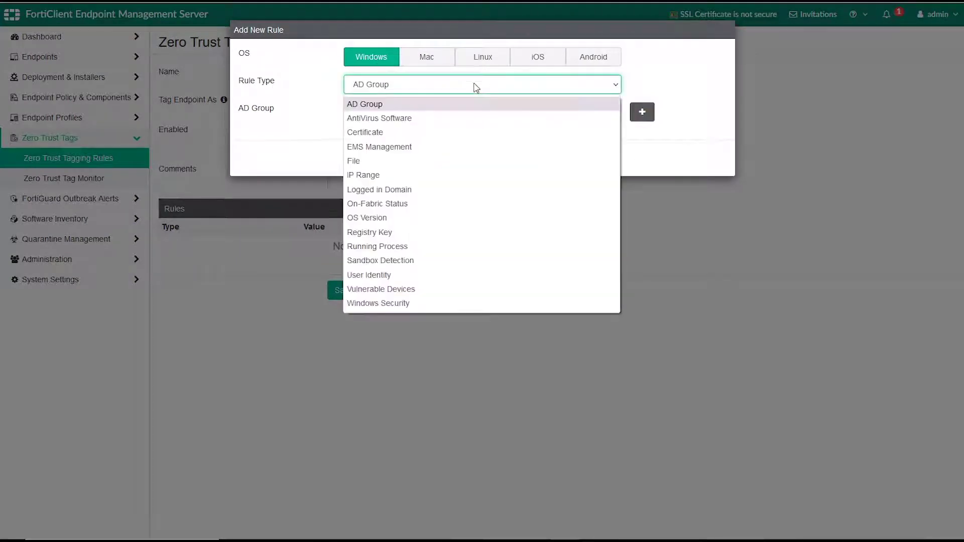
pyautogui.click(470, 120)
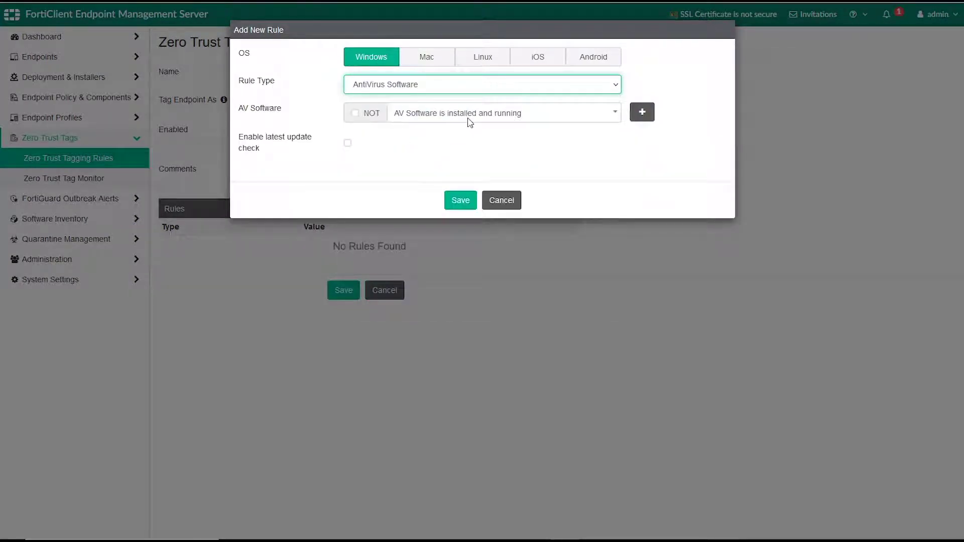
pyautogui.click(354, 114)
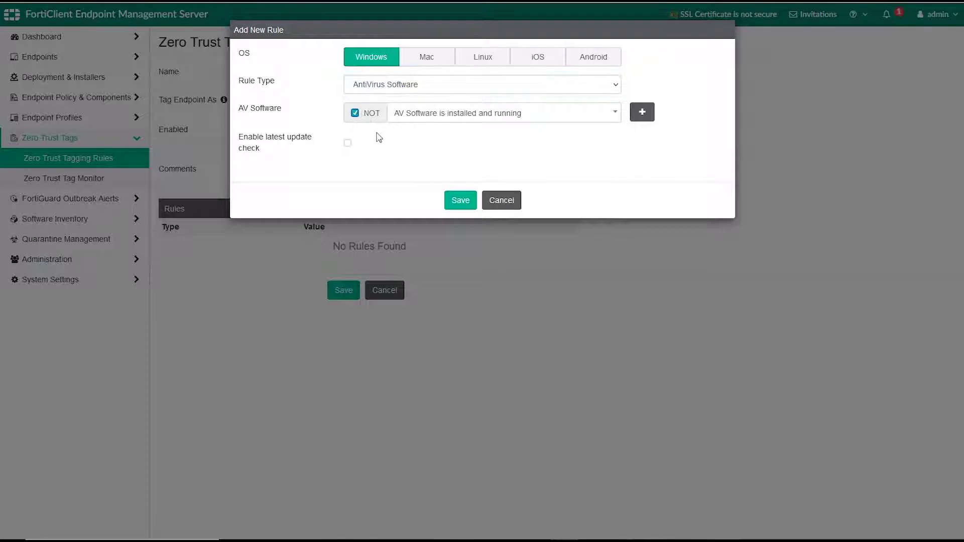
pyautogui.click(467, 201)
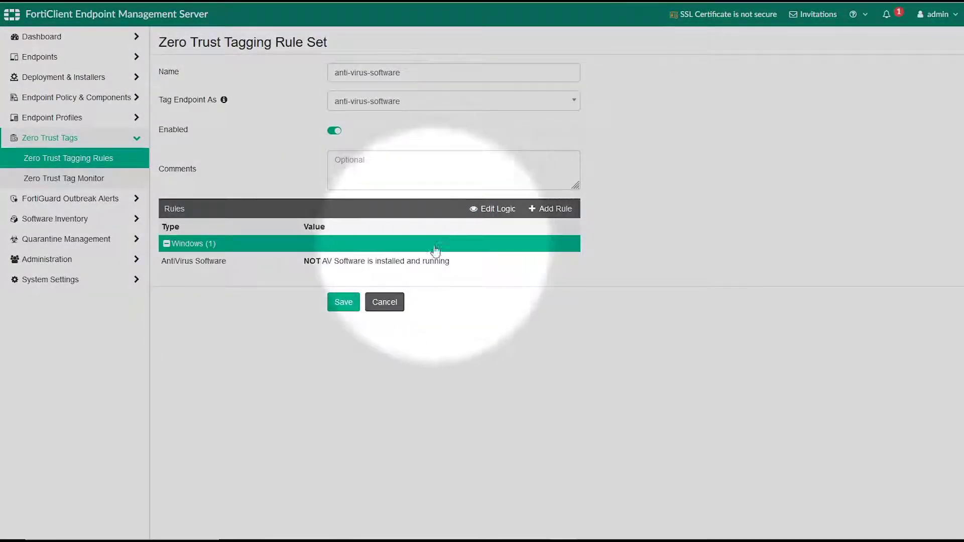
pyautogui.click(341, 306)
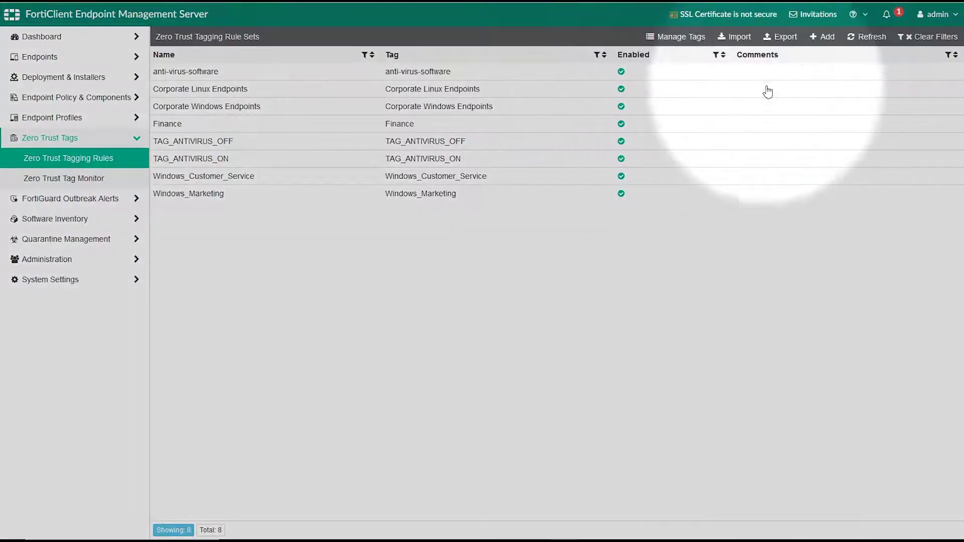
# Step: Start a new Zero Trust tagging rule set named critical-vulnerabilities that tags endpoints as critical-vulnerabilities
pyautogui.click(830, 40)
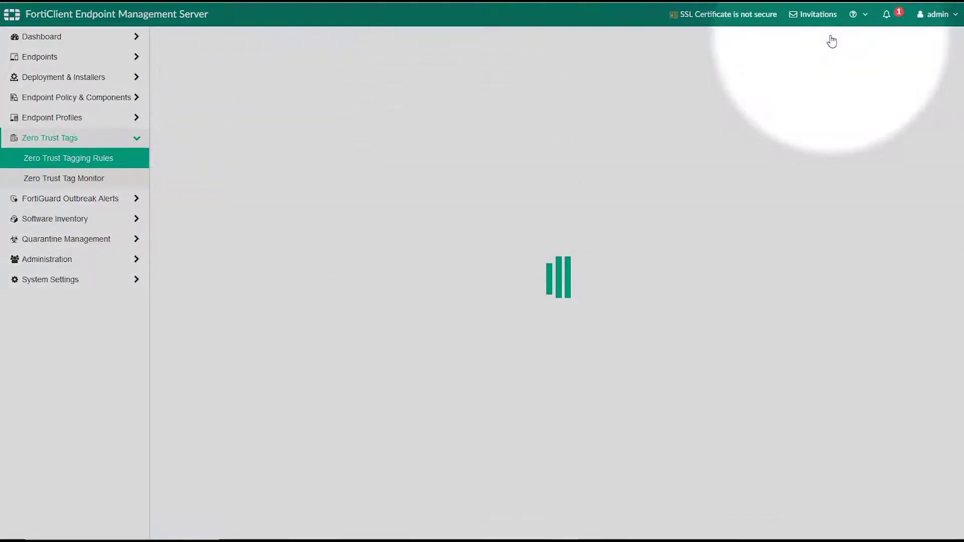
pyautogui.click(439, 72)
pyautogui.write('crit')
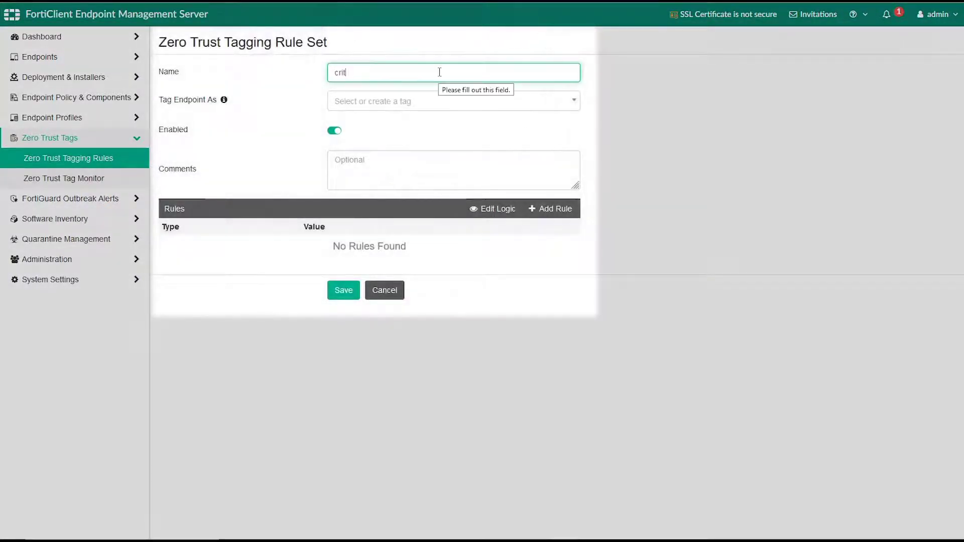
pyautogui.write('ical-vulnerabilities')
pyautogui.click(391, 102)
pyautogui.write('critical-vulnerabilities')
pyautogui.click(384, 123)
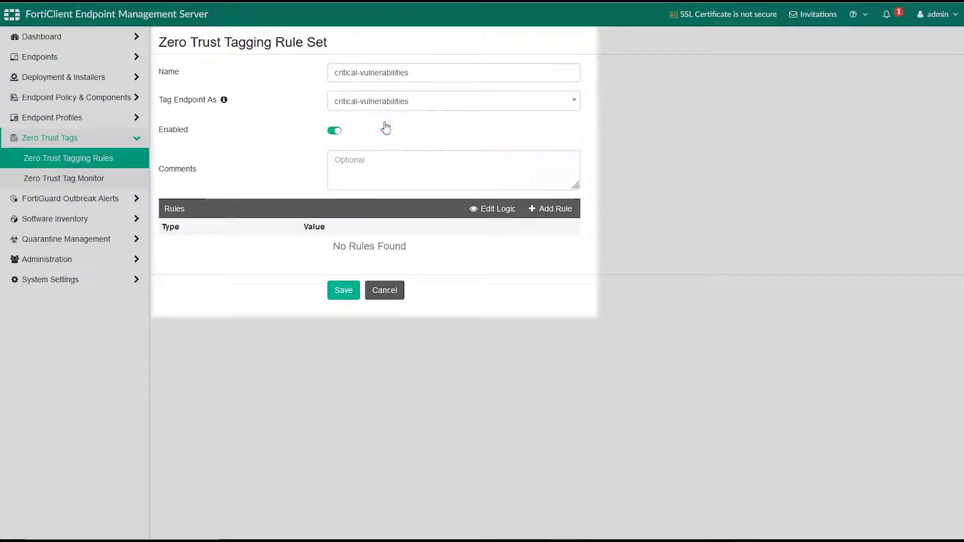
# Step: Add a Windows rule of type Vulnerable Devices to the critical-vulnerabilities rule set and save the set
pyautogui.click(557, 210)
pyautogui.click(405, 85)
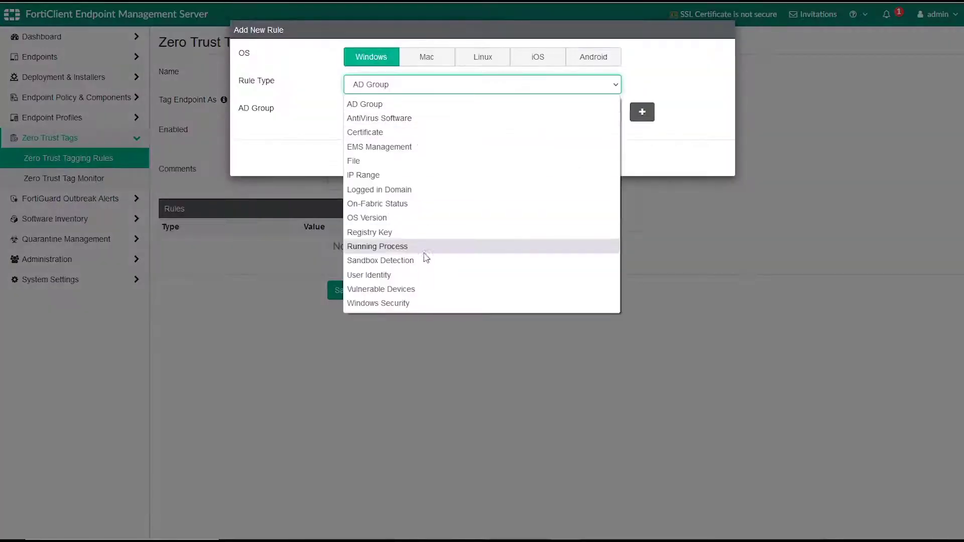
pyautogui.click(401, 292)
pyautogui.click(460, 160)
pyautogui.click(345, 302)
# Step: Start another Zero Trust tagging rule set named disk-encryption that tags endpoints as disk-encryption
pyautogui.click(819, 38)
pyautogui.click(469, 72)
pyautogui.write('disk-encryption')
pyautogui.click(439, 101)
pyautogui.write('disk-encryption')
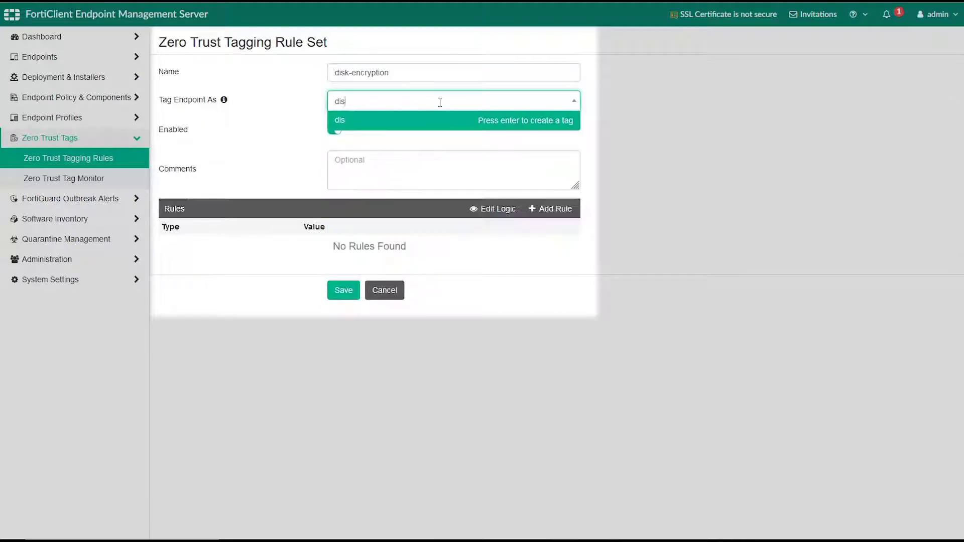
pyautogui.click(375, 127)
# Step: Add a Windows Security rule that negates "Bitlocker Disk Encryption is enabled", and save the disk-encryption rule set
pyautogui.click(540, 207)
pyautogui.click(404, 85)
pyautogui.click(432, 303)
pyautogui.click(495, 113)
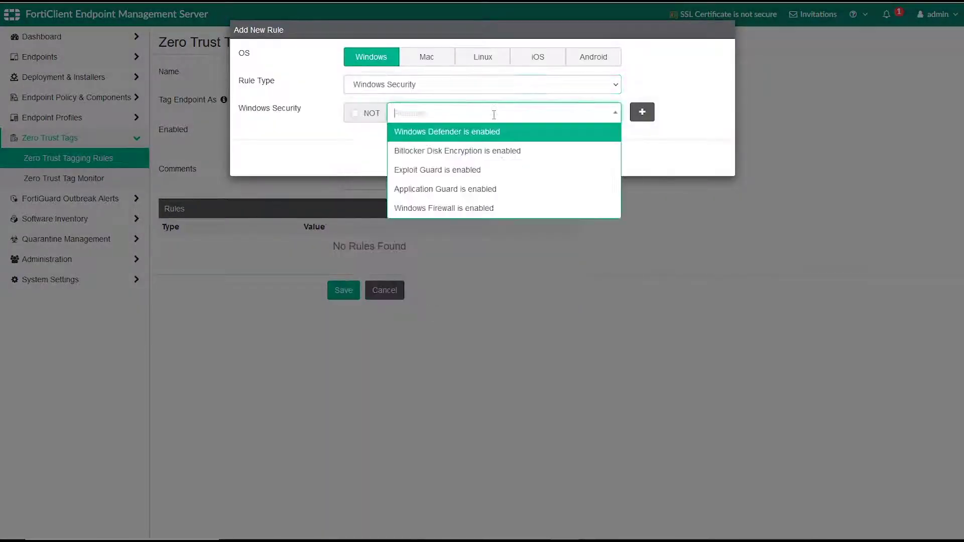
pyautogui.click(502, 153)
pyautogui.click(355, 114)
pyautogui.click(459, 158)
pyautogui.click(338, 303)
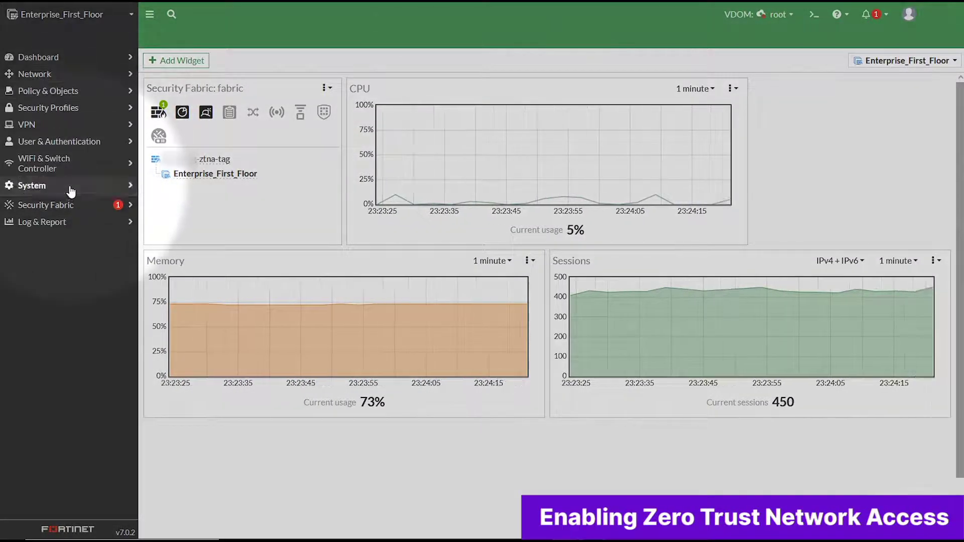
# Step: In the FortiGate interface, enable Zero Trust Network Access in the feature visibility settings and apply the change
pyautogui.click(70, 187)
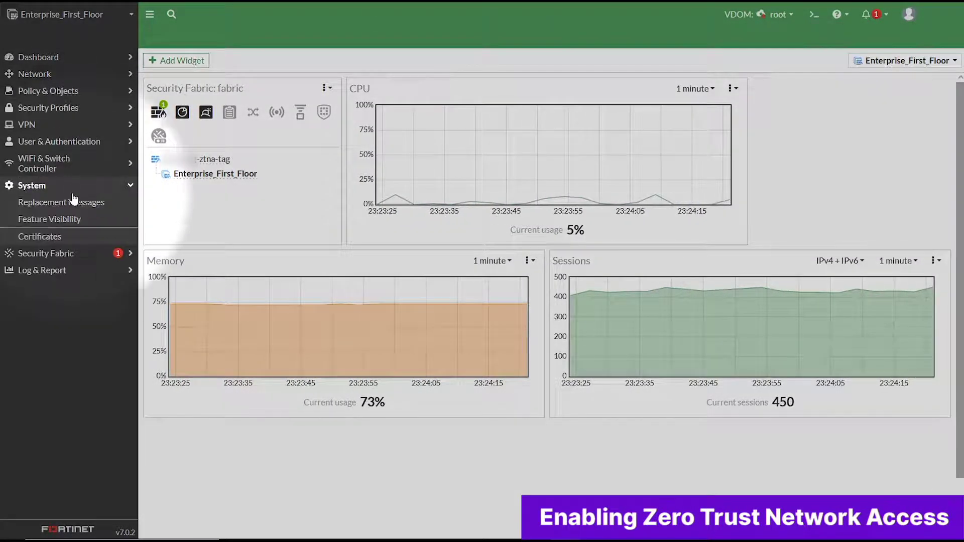
pyautogui.click(78, 220)
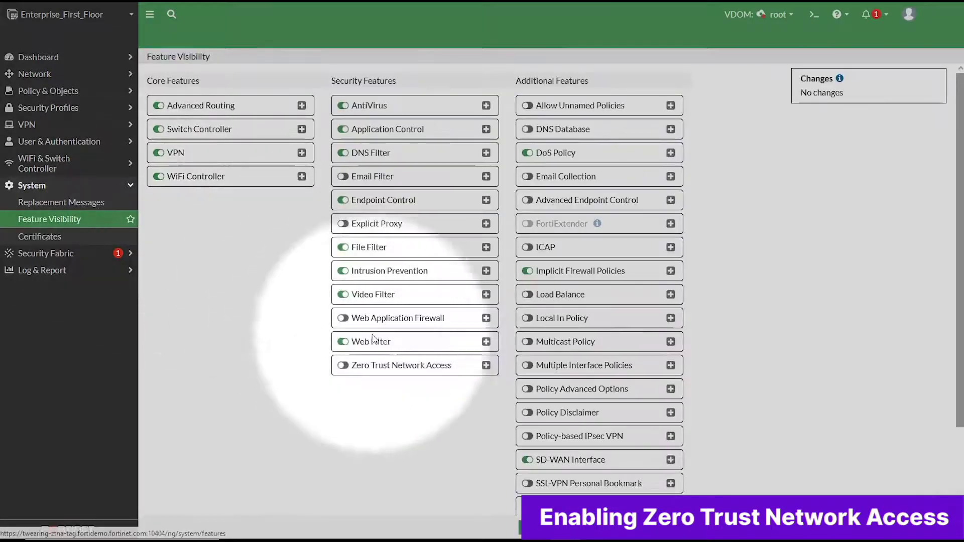
pyautogui.click(344, 368)
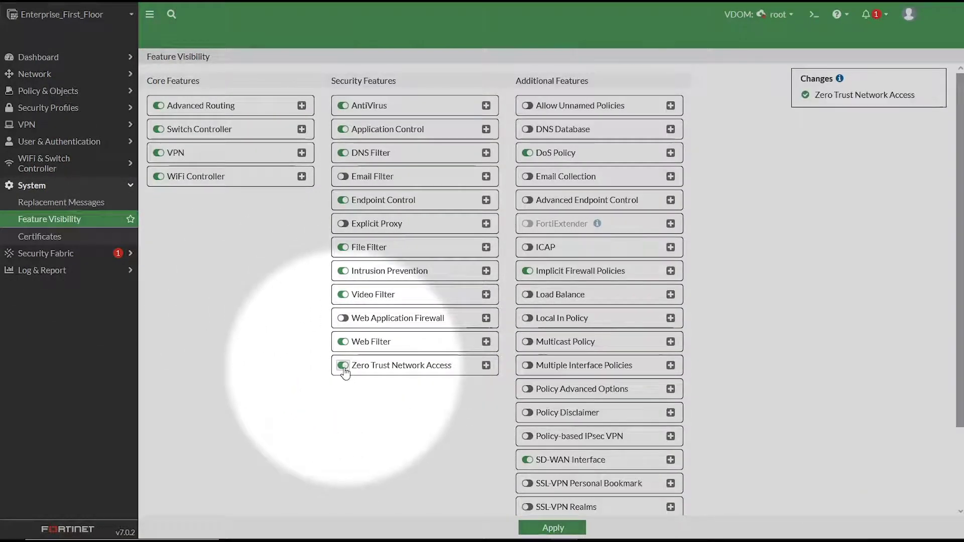
pyautogui.click(559, 530)
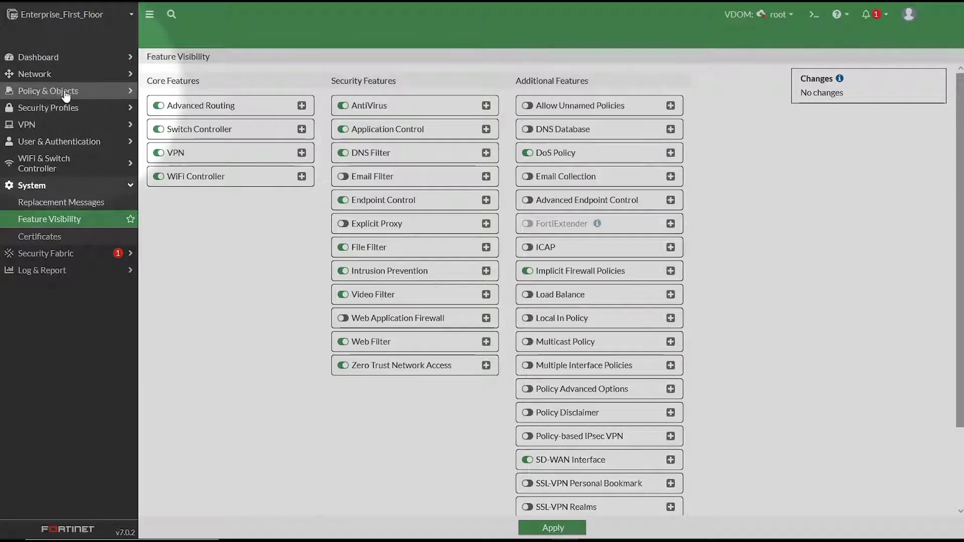
# Step: Start a new IPv4 ZTNA server named ZTNA_server01
pyautogui.click(66, 92)
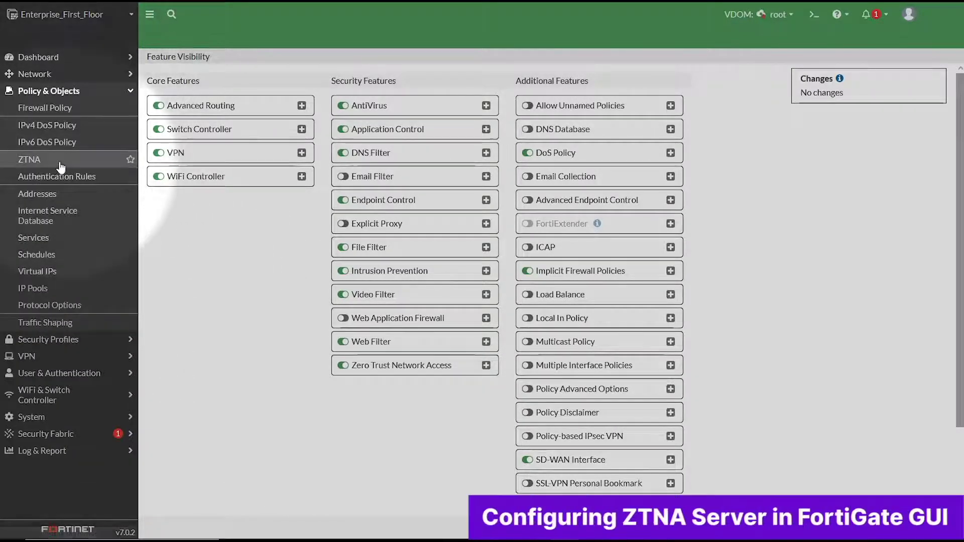
pyautogui.click(28, 160)
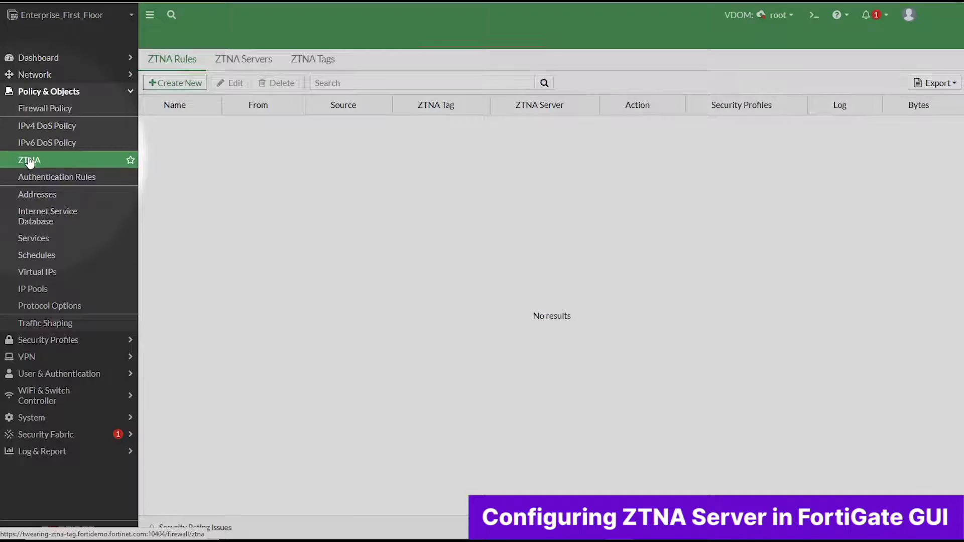
pyautogui.click(241, 60)
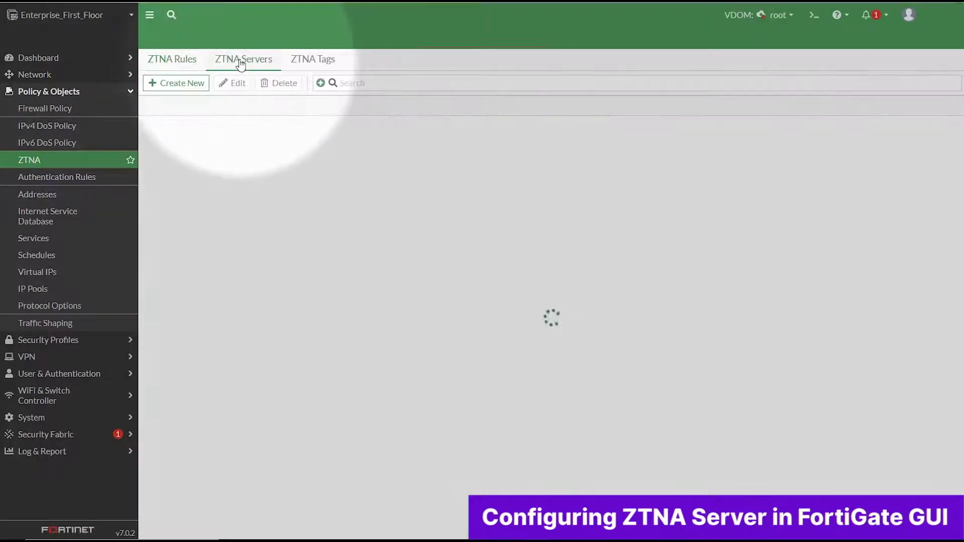
pyautogui.click(171, 86)
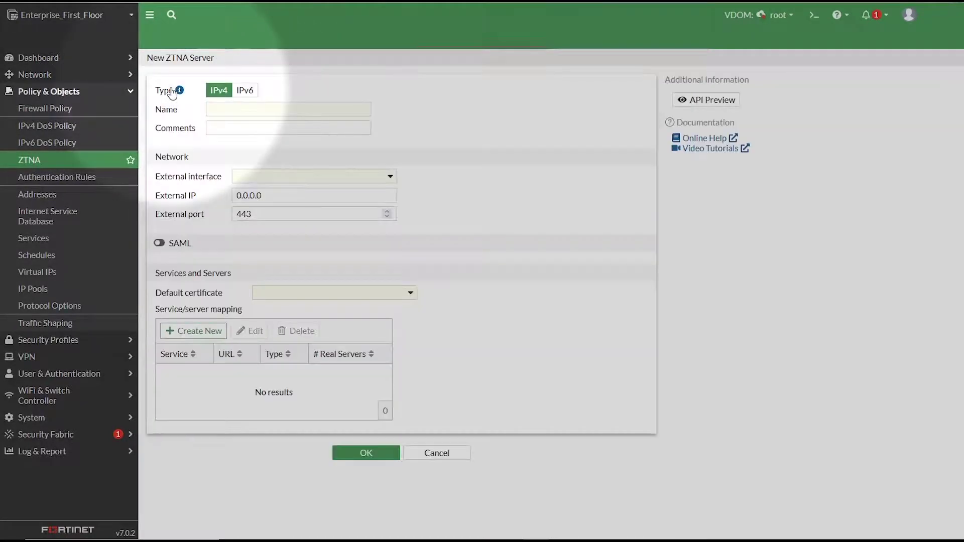
pyautogui.click(228, 109)
pyautogui.write('ZTNA_s')
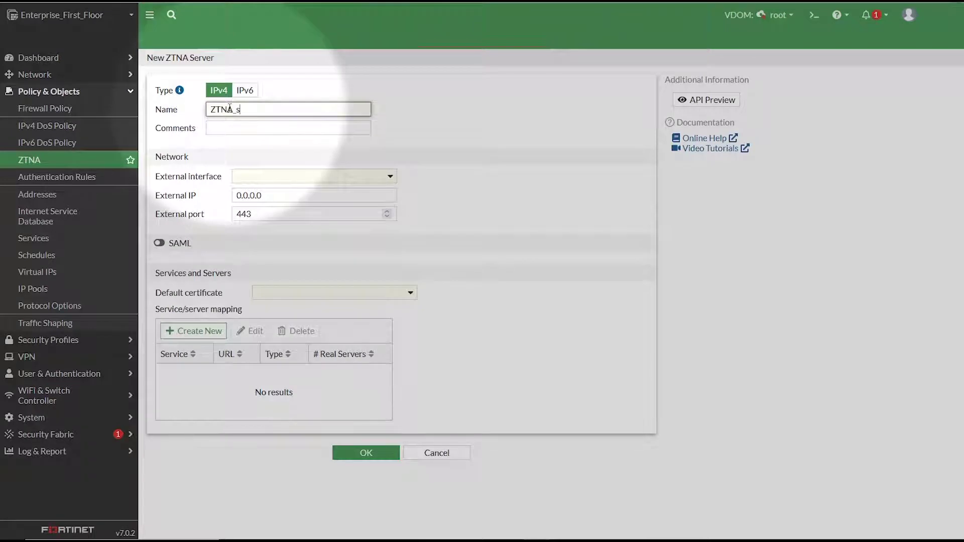
# Step: Set the ZTNA server's external interface to Marketing Department (port3), external IP to 10.100.77.200 and default certificate to Fortinet_CA_SSL
pyautogui.click(262, 176)
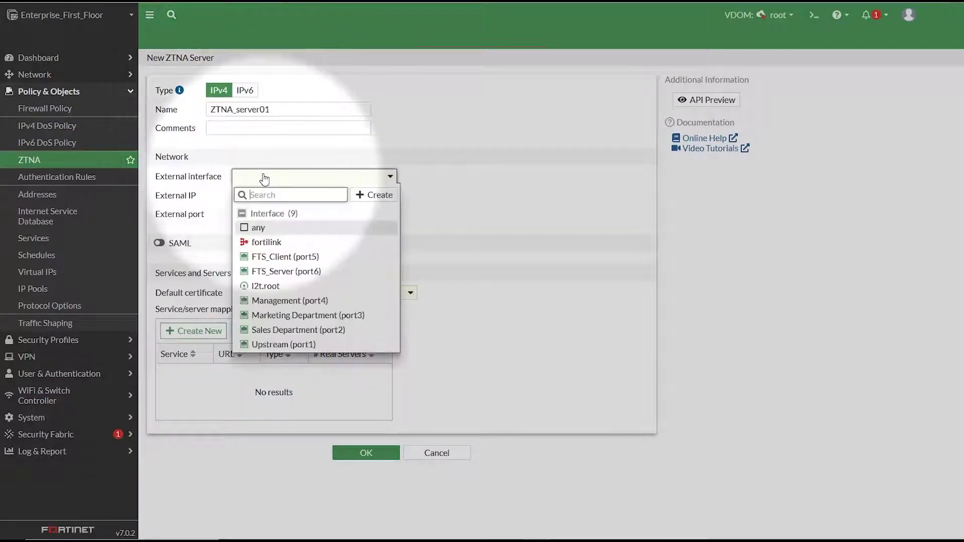
pyautogui.click(302, 314)
pyautogui.click(251, 195)
pyautogui.write('10.100.77.')
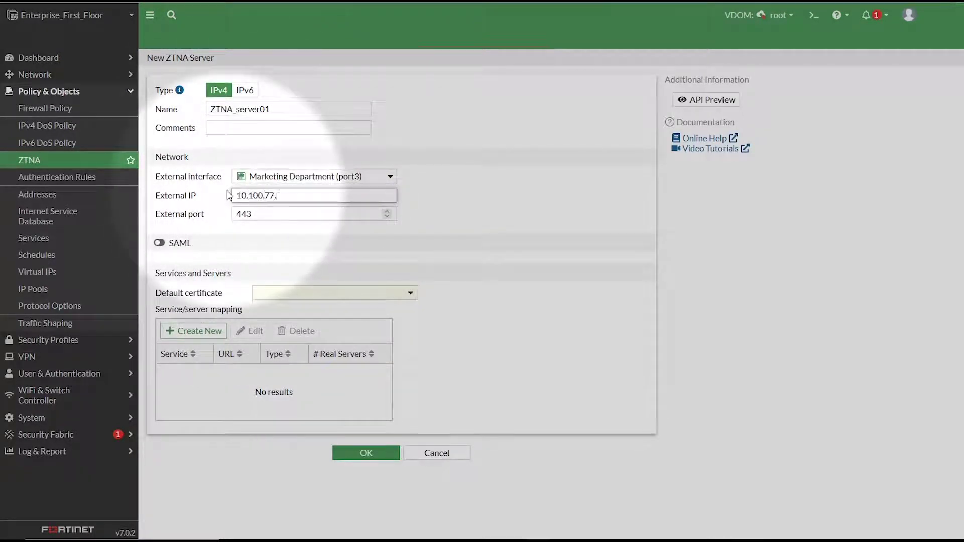
pyautogui.write('200')
pyautogui.click(331, 293)
pyautogui.click(306, 357)
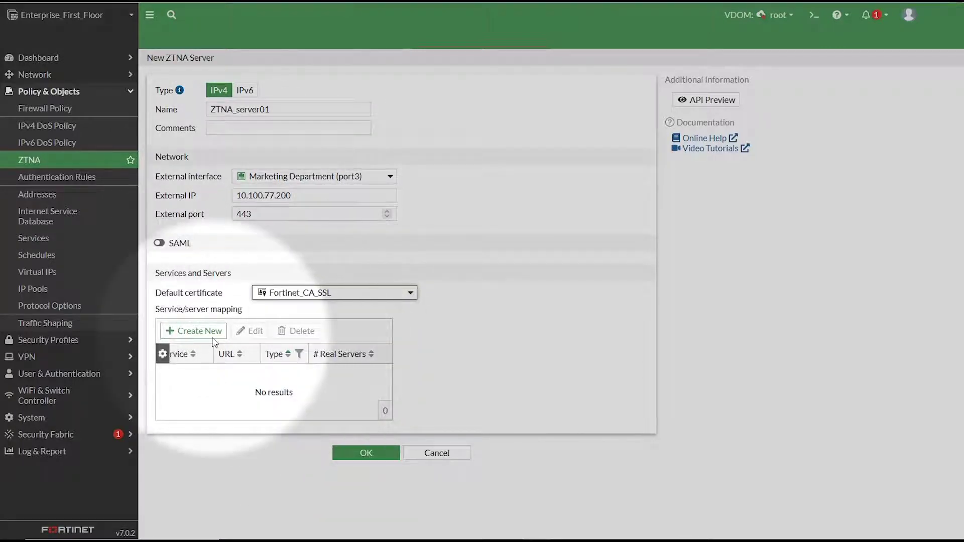
# Step: Start a new HTTPS service/server mapping for the ZTNA server with the path /fortigate
pyautogui.click(183, 333)
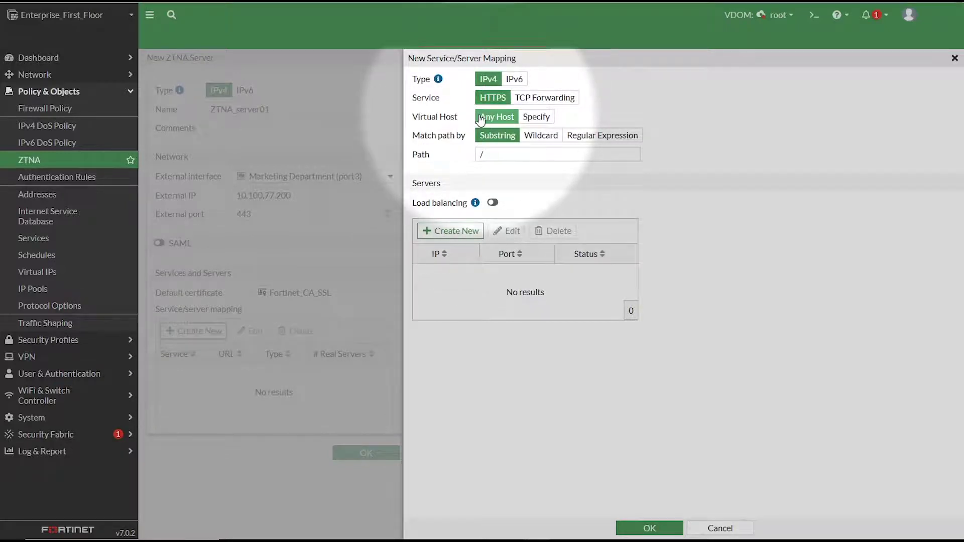
pyautogui.click(498, 157)
pyautogui.write('/fortigate')
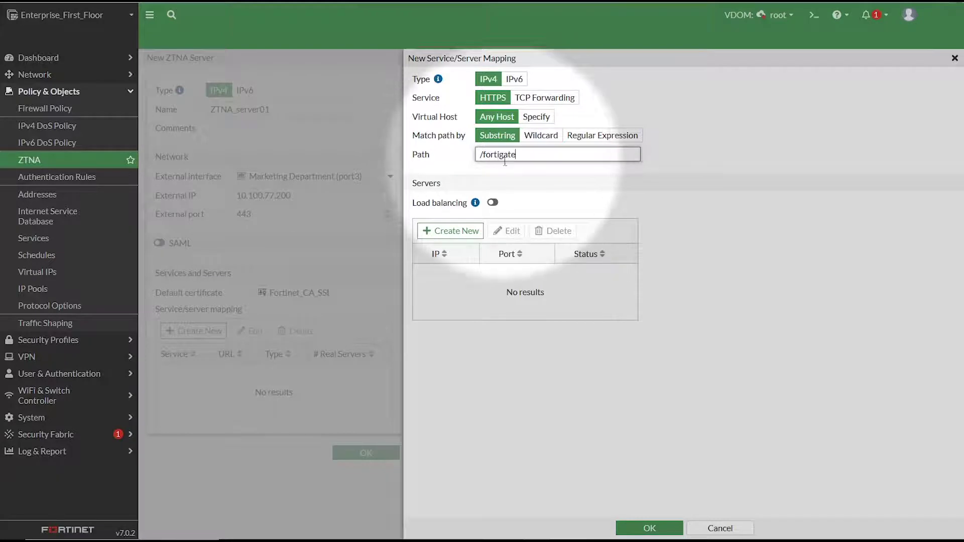
# Step: Add an active real server with IP 192.168.20.6 on port 443 to the mapping, then save the mapping and the ZTNA server
pyautogui.click(468, 232)
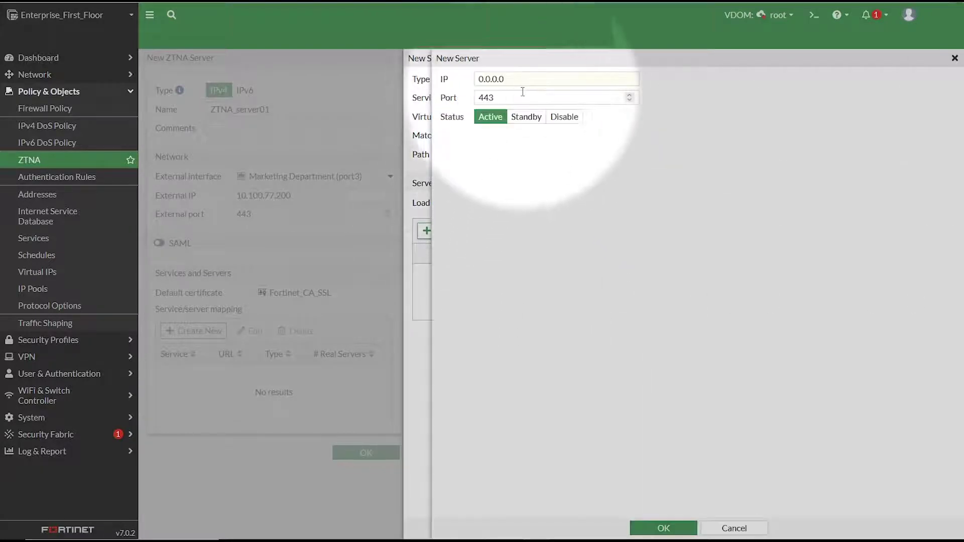
pyautogui.write('192.168.20.6')
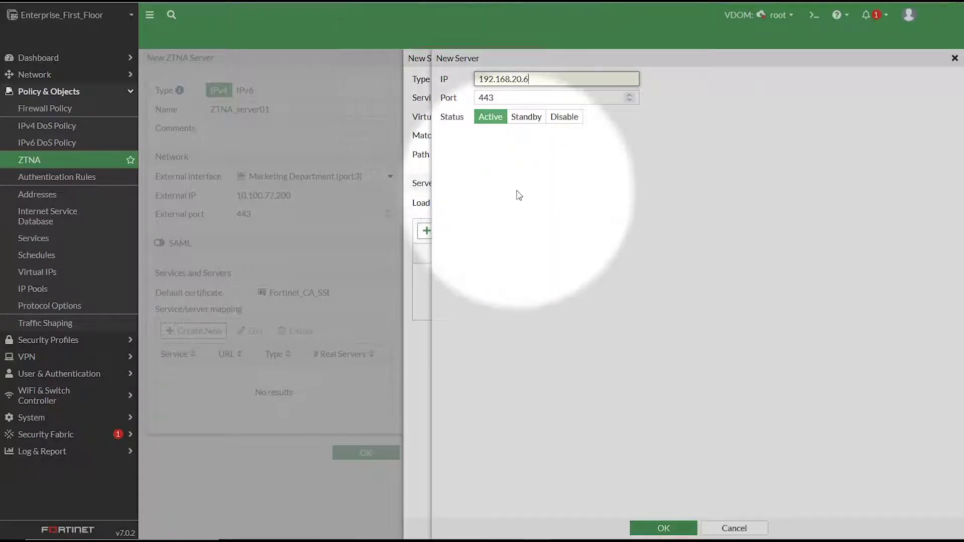
pyautogui.click(670, 532)
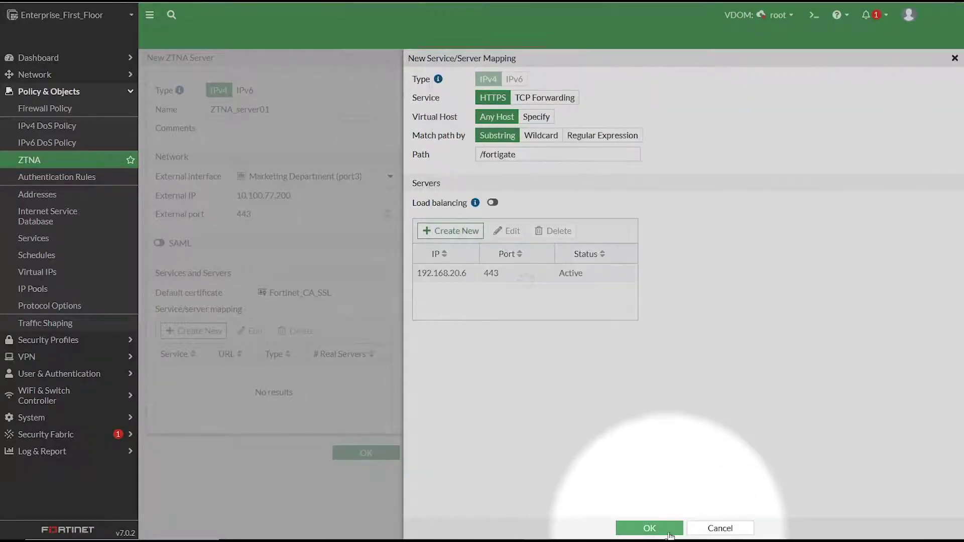
pyautogui.click(652, 528)
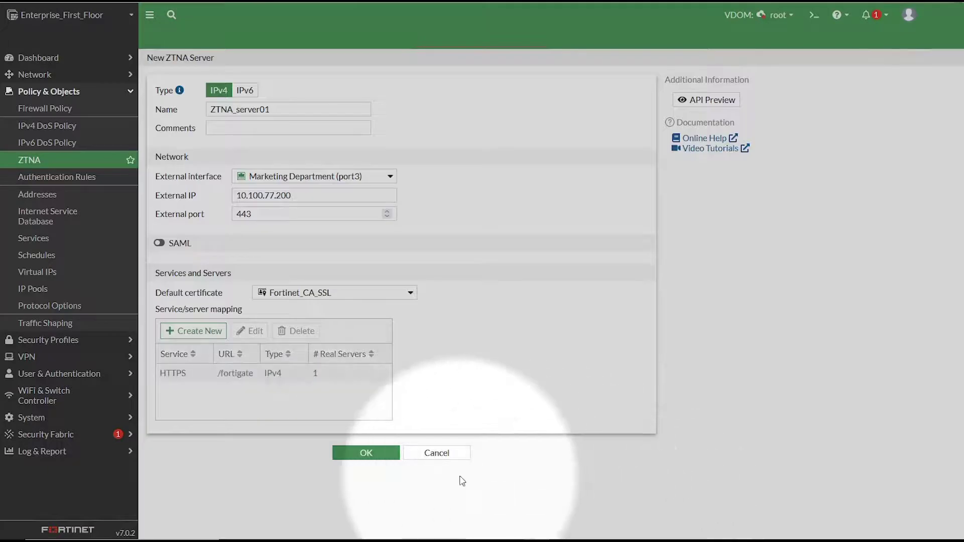
pyautogui.click(366, 453)
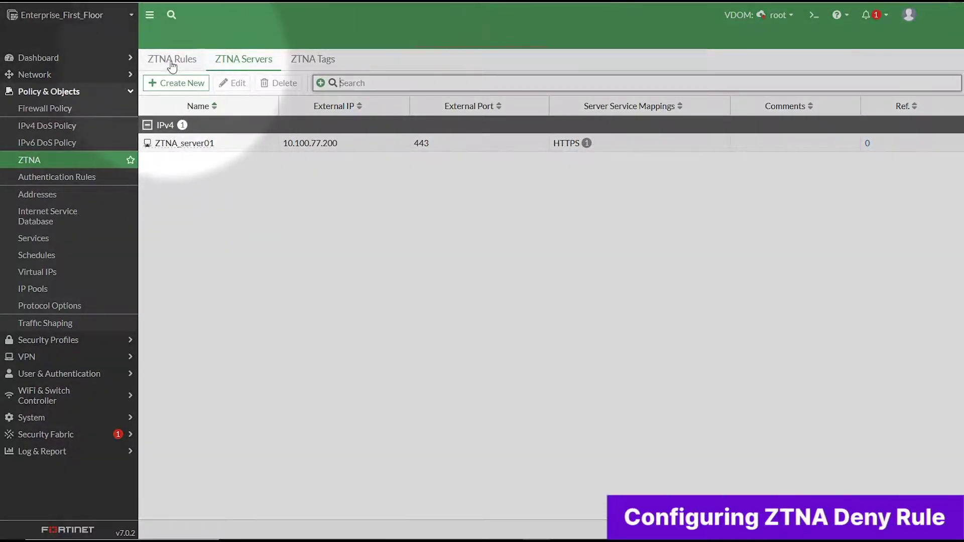
# Step: Start a new ZTNA rule named ZTNA_rule01 with Marketing Department (port3) as its incoming interface
pyautogui.click(172, 62)
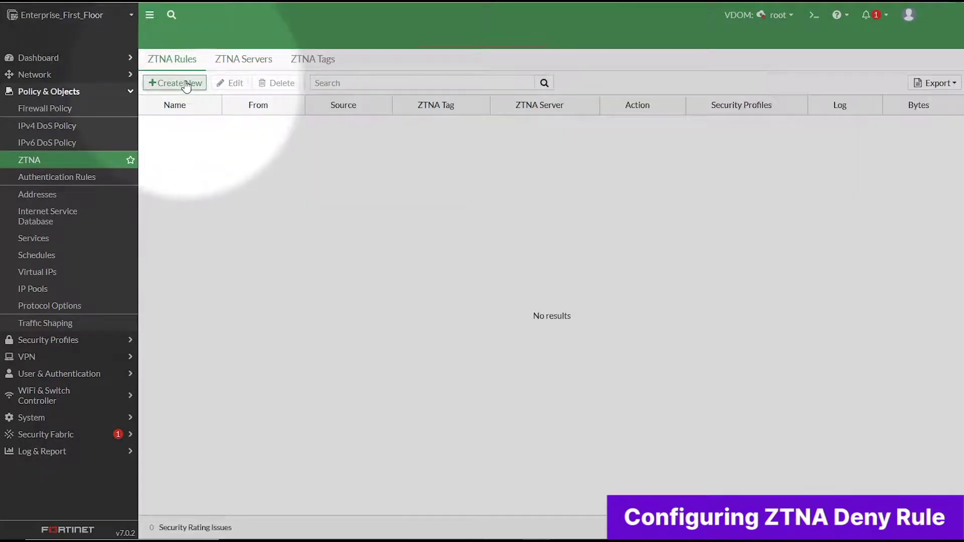
pyautogui.click(185, 83)
pyautogui.click(273, 93)
pyautogui.write('ZTNA_rule01')
pyautogui.click(264, 108)
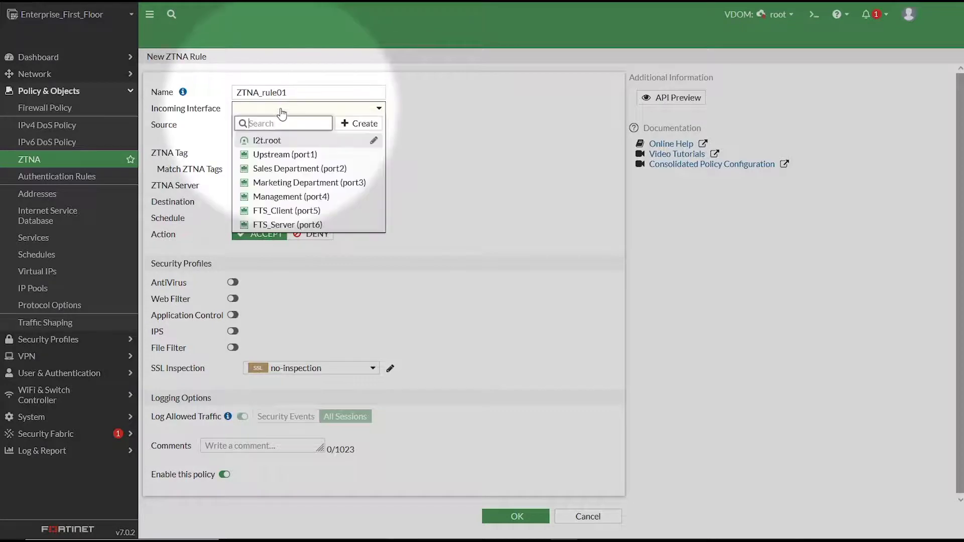
pyautogui.click(297, 183)
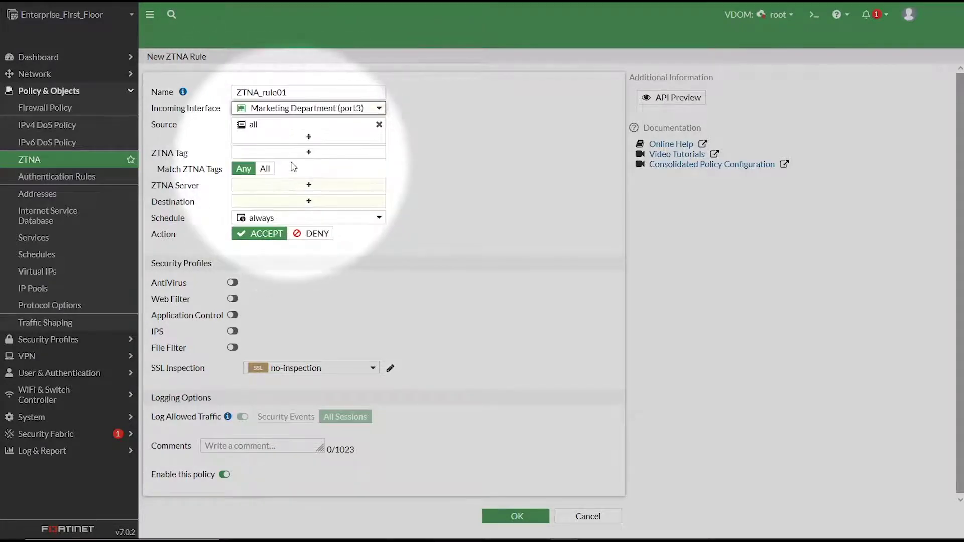
# Step: Add the IP ZTNA tags anti-virus-software, critical-vulnerabilities and disk-encryption to the rule
pyautogui.click(294, 157)
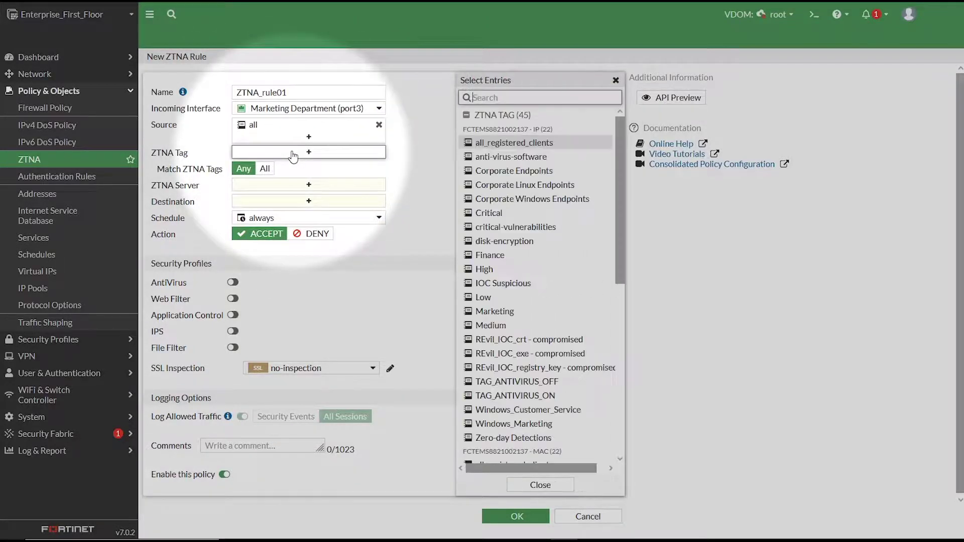
pyautogui.click(511, 157)
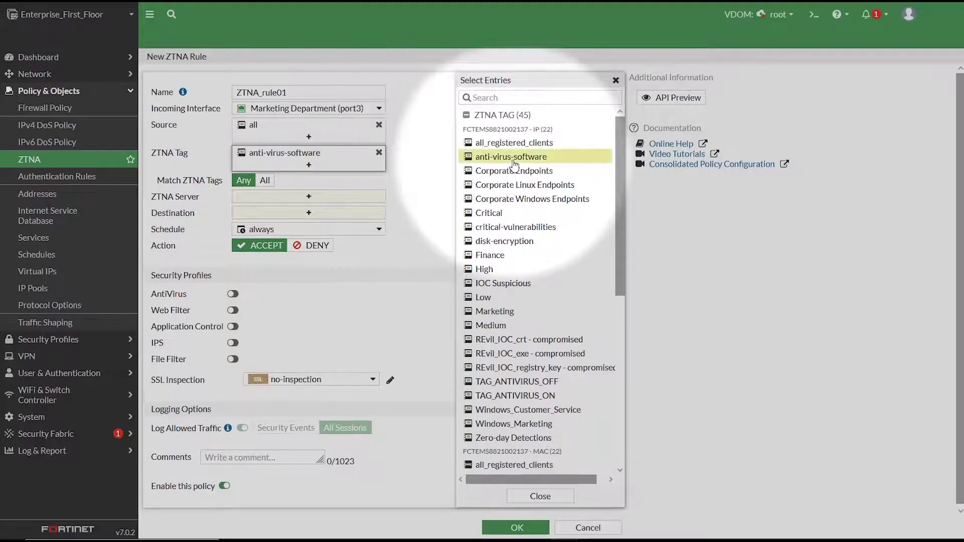
pyautogui.click(515, 227)
pyautogui.click(503, 241)
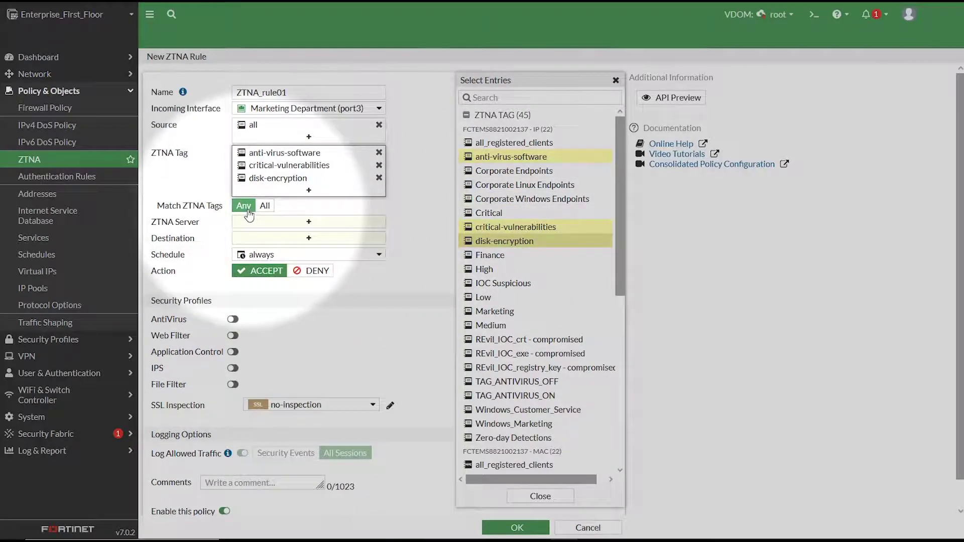
# Step: Assign ZTNA_server01 and destination all to the rule, set its action to DENY, and save it
pyautogui.click(280, 221)
pyautogui.click(487, 131)
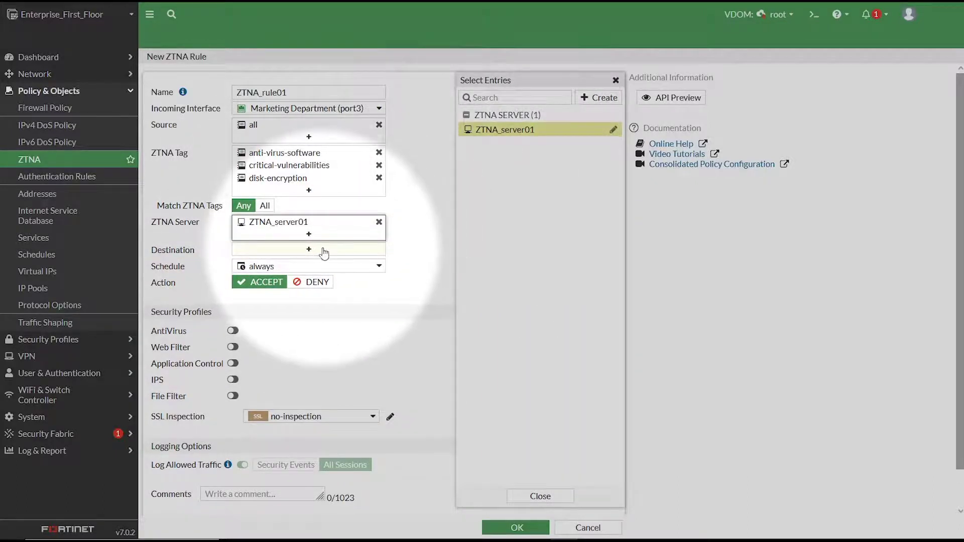
pyautogui.click(324, 249)
pyautogui.click(481, 145)
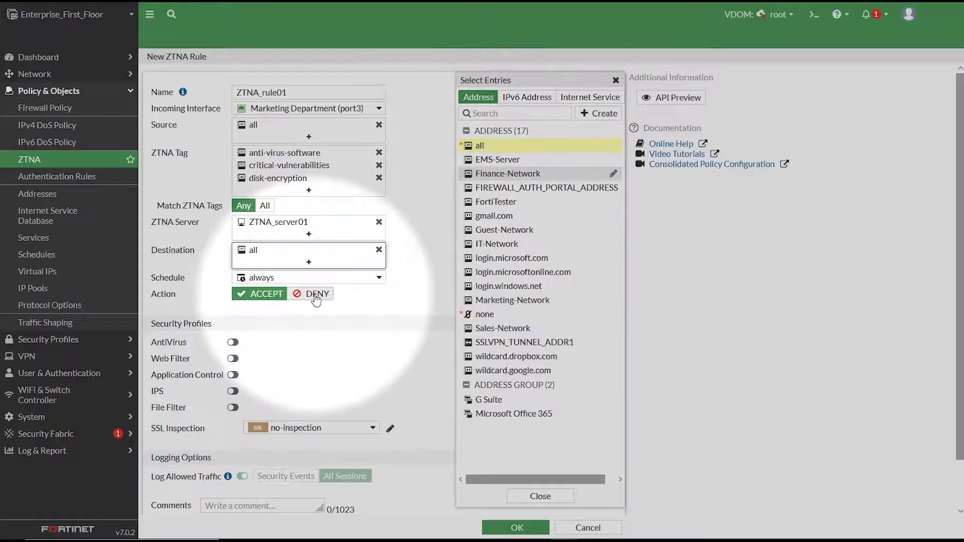
pyautogui.click(316, 295)
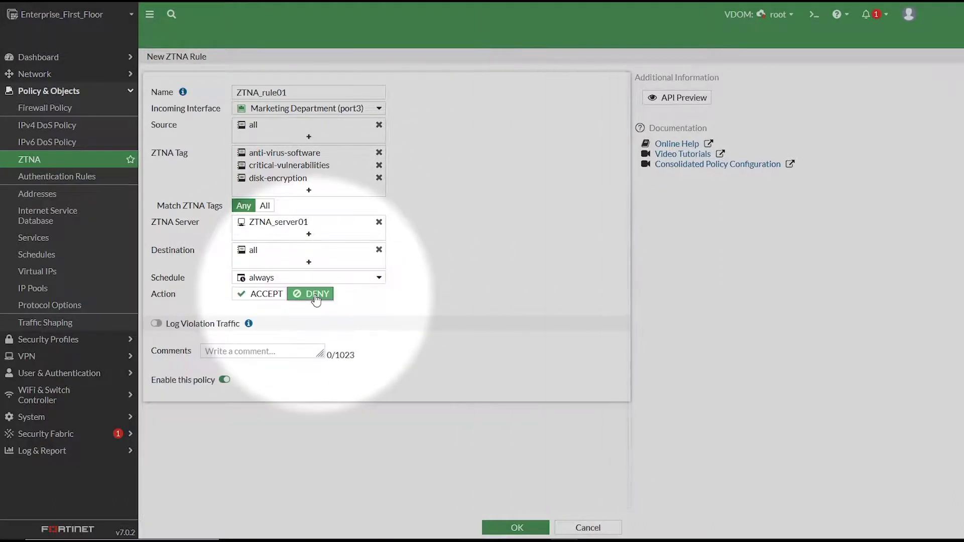
pyautogui.click(517, 527)
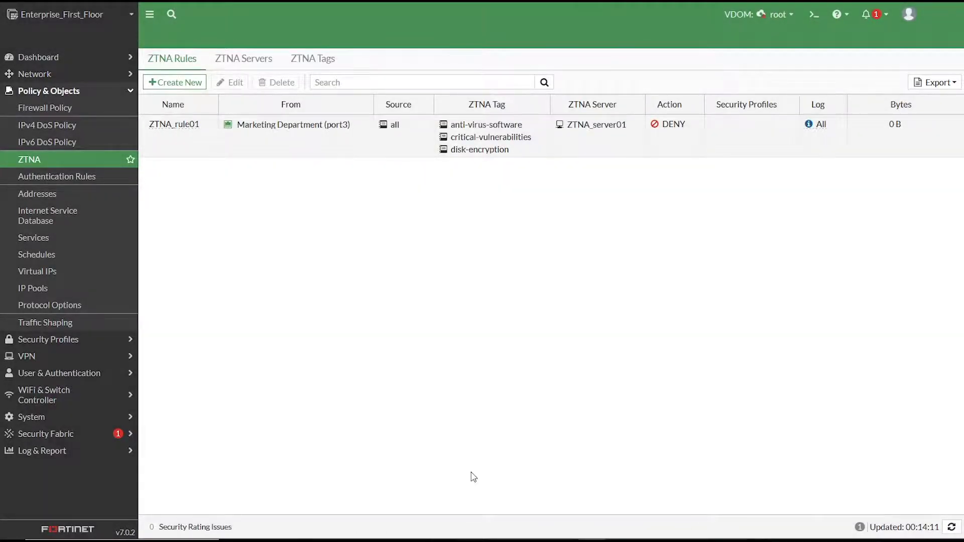
# Step: Start another ZTNA rule named WIN2K21-P1 with Marketing Department (port3) as its incoming interface
pyautogui.click(174, 82)
pyautogui.click(265, 91)
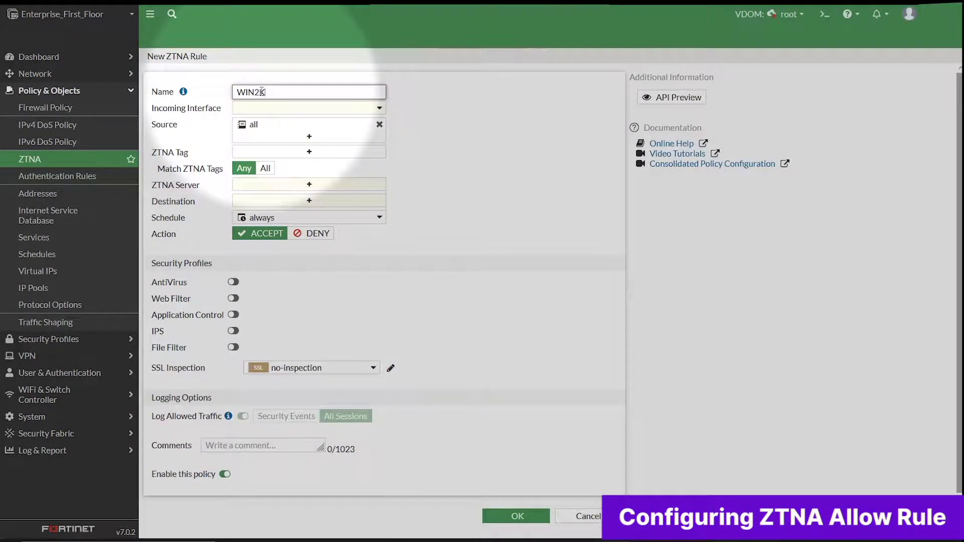
pyautogui.write('WIN2K21-P1')
pyautogui.click(308, 108)
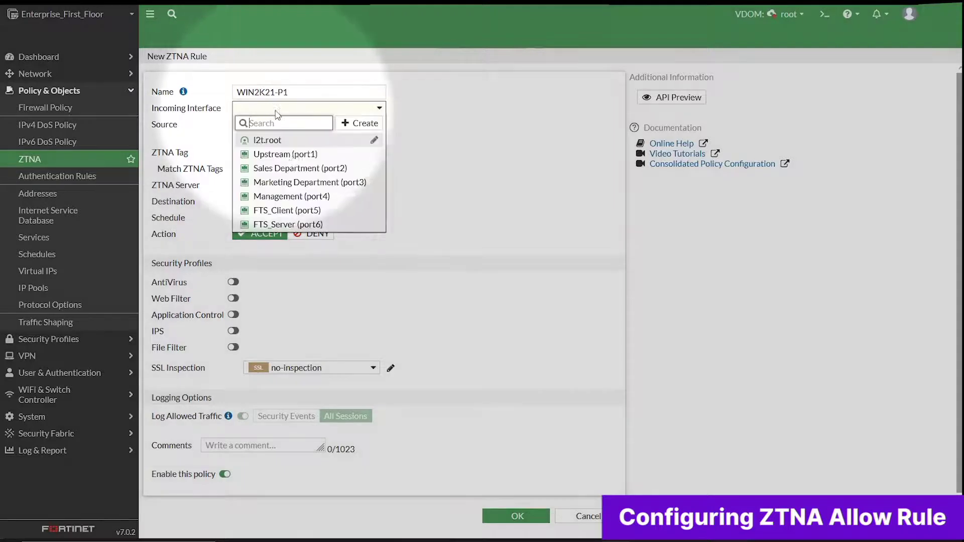
pyautogui.click(312, 183)
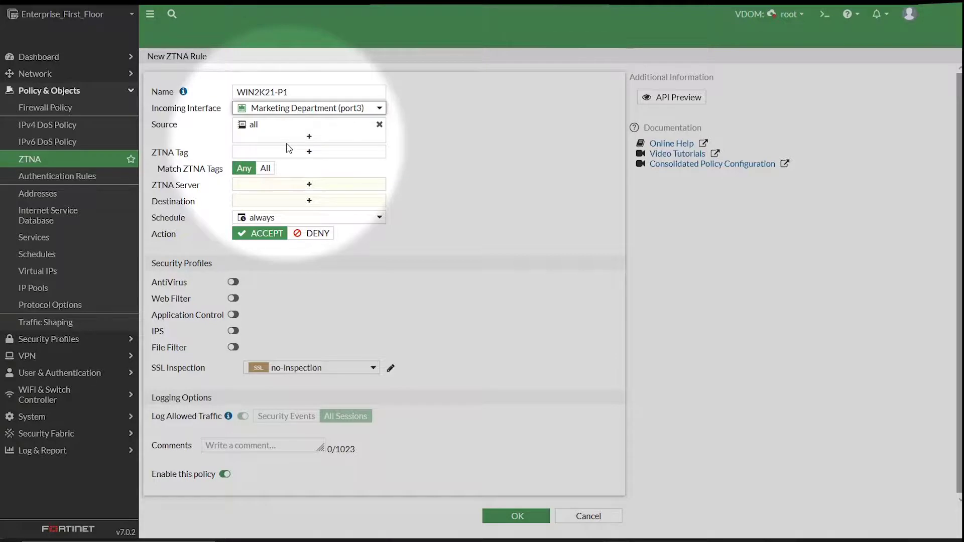
# Step: Add the IP ZTNA tag Low to the WIN2K21-P1 rule
pyautogui.click(290, 152)
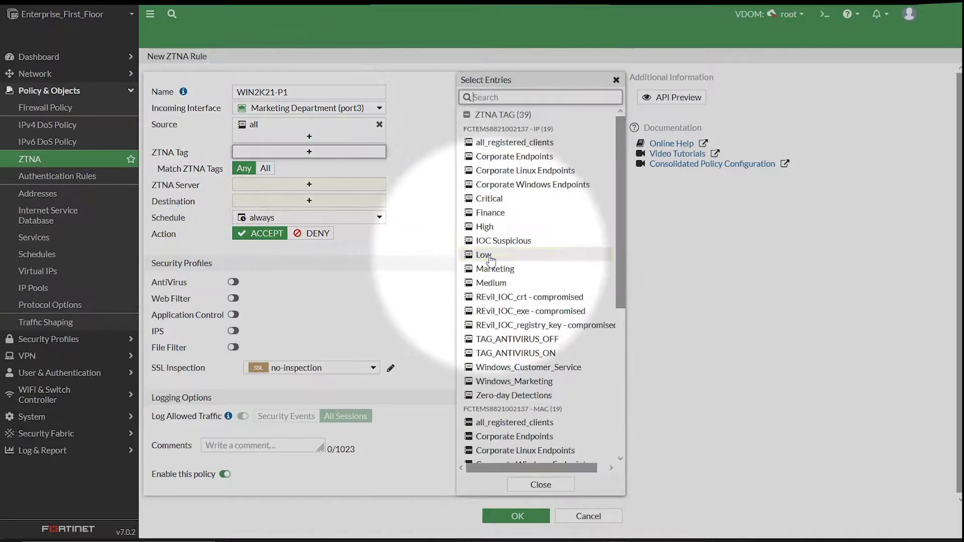
pyautogui.click(483, 255)
pyautogui.click(540, 495)
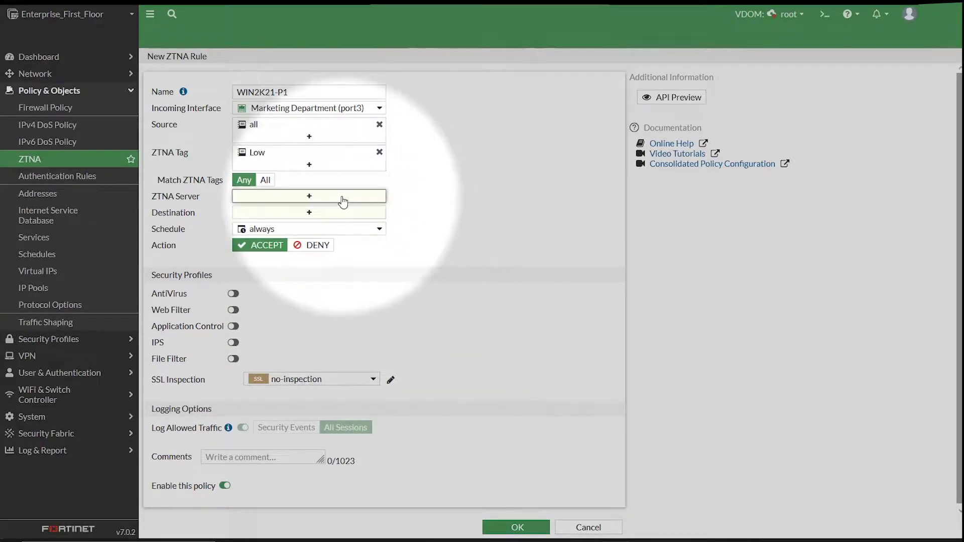
# Step: Assign ZTNA_server01 and destination all to the WIN2K21-P1 rule and save it
pyautogui.click(342, 201)
pyautogui.click(502, 129)
pyautogui.click(337, 225)
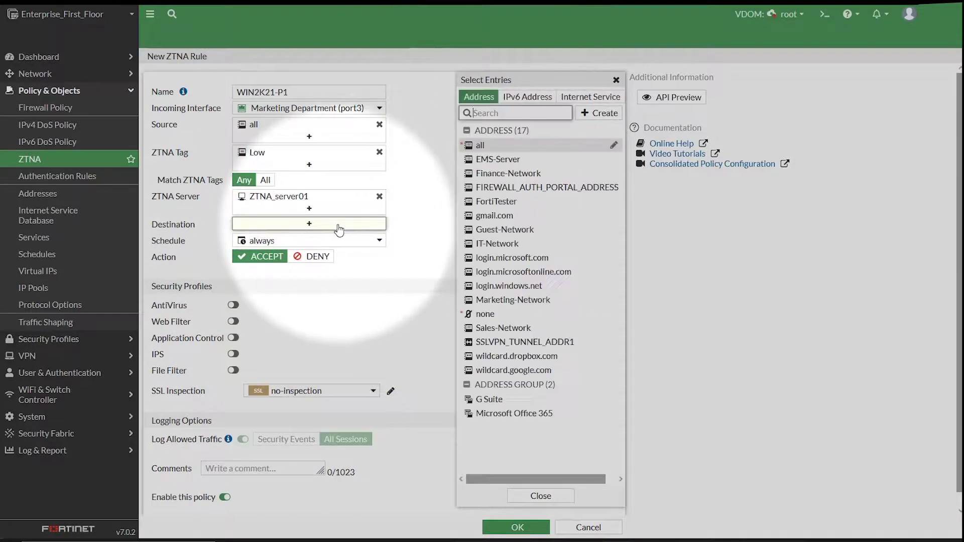
pyautogui.click(480, 145)
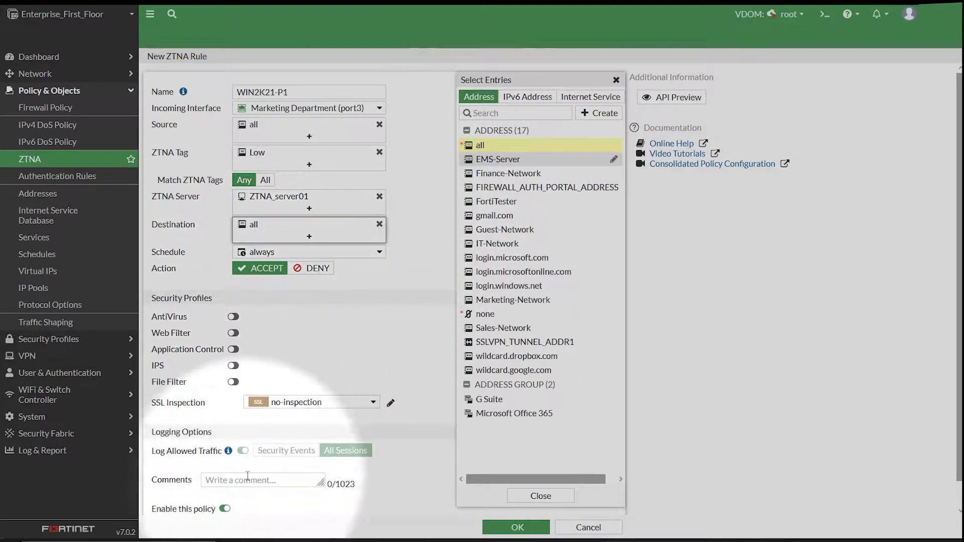
pyautogui.click(518, 527)
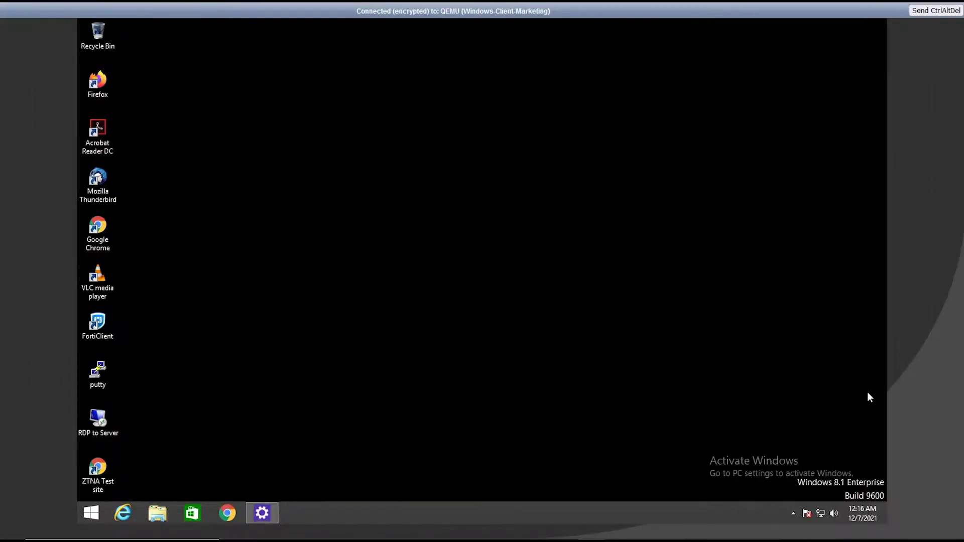
# Step: On the Windows marketing client, check the user profile's Zero Trust tags in FortiClient and open the ZTNA Test site
pyautogui.doubleClick(98, 321)
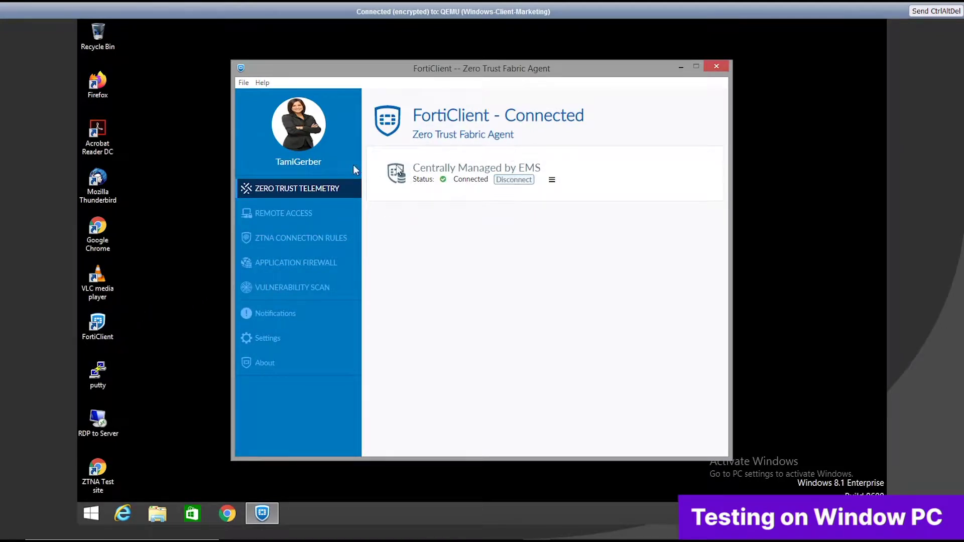
pyautogui.click(298, 163)
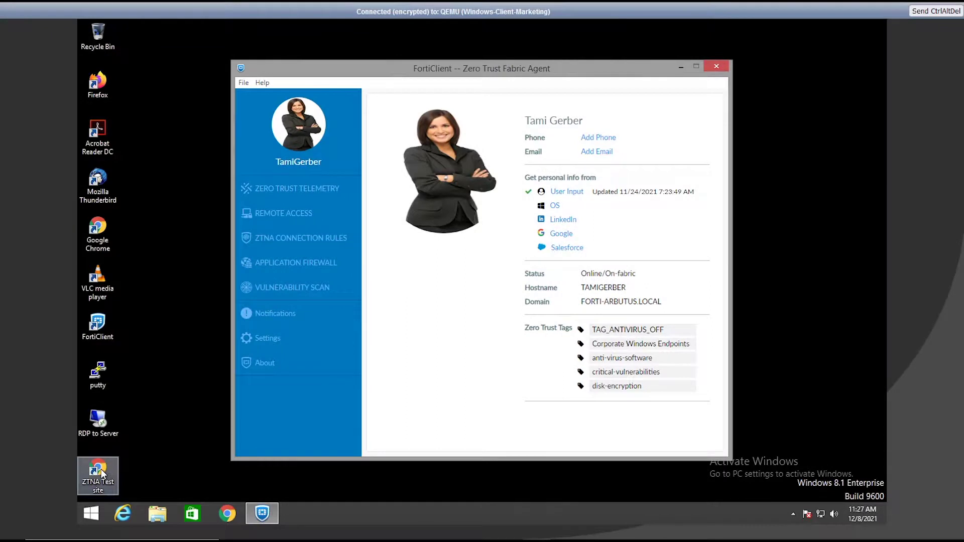
pyautogui.click(102, 473)
pyautogui.doubleClick(105, 473)
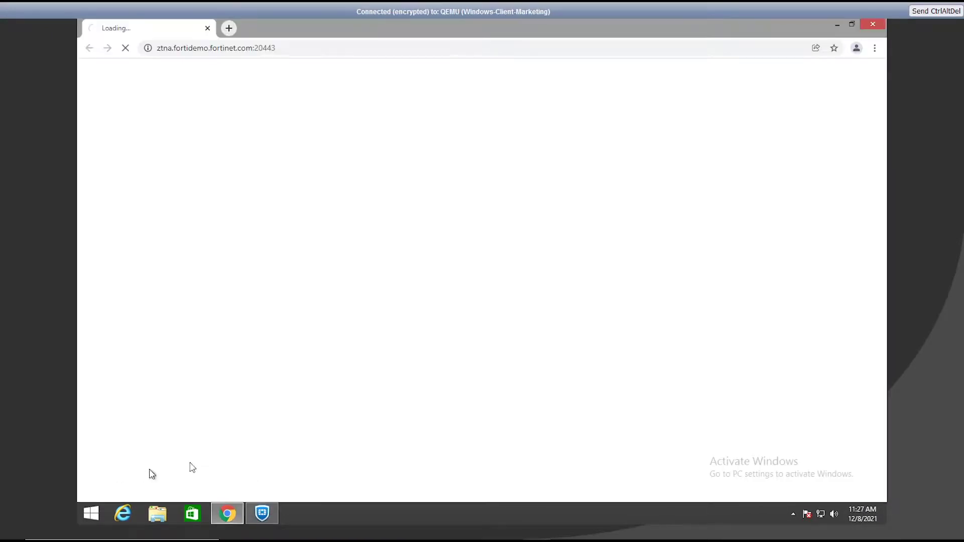